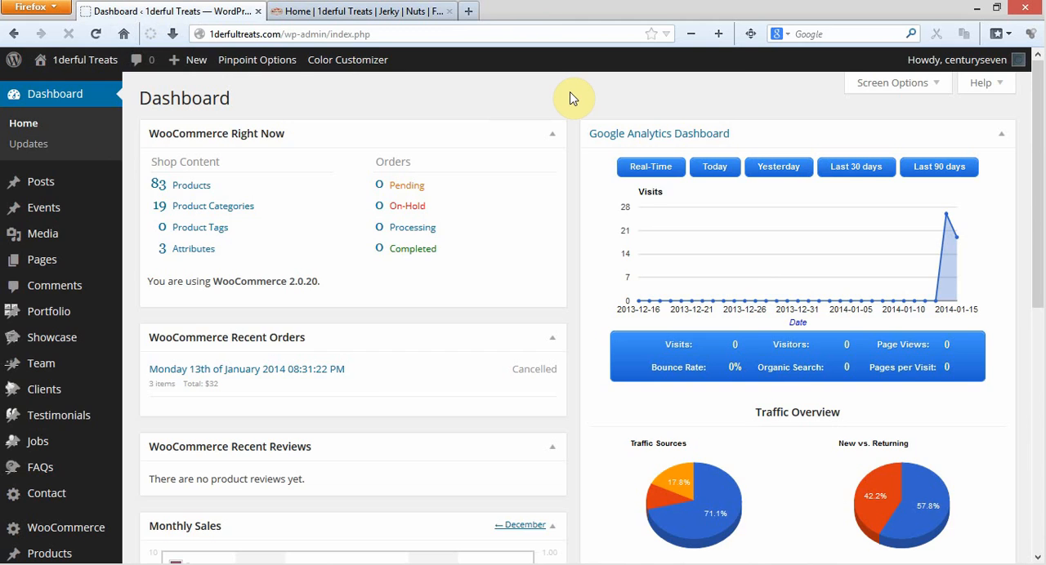
# Open the WooCommerce orders list.
pyautogui.scroll(-5, 570, 98)
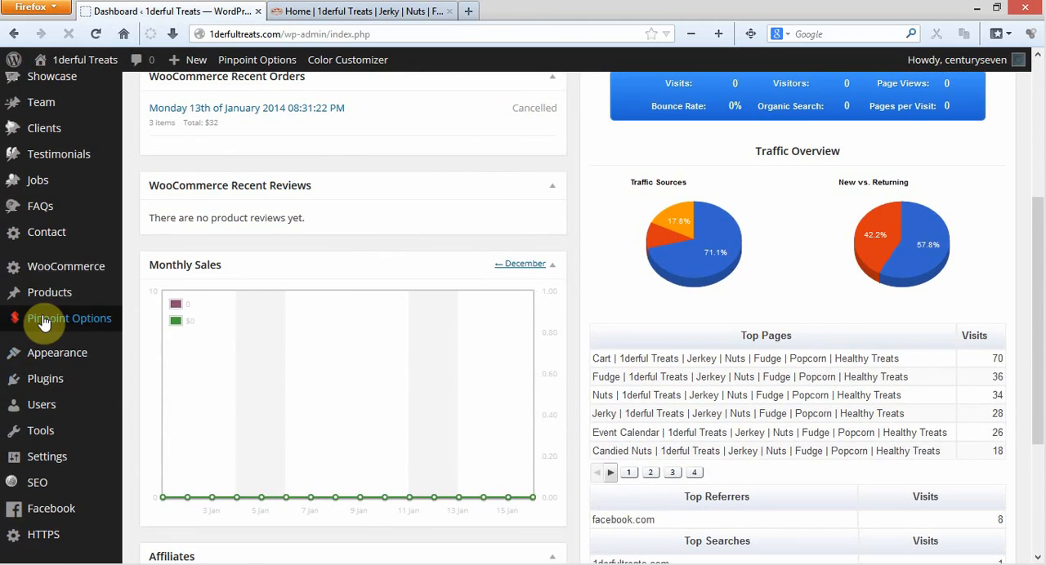
pyautogui.moveTo(57, 302)
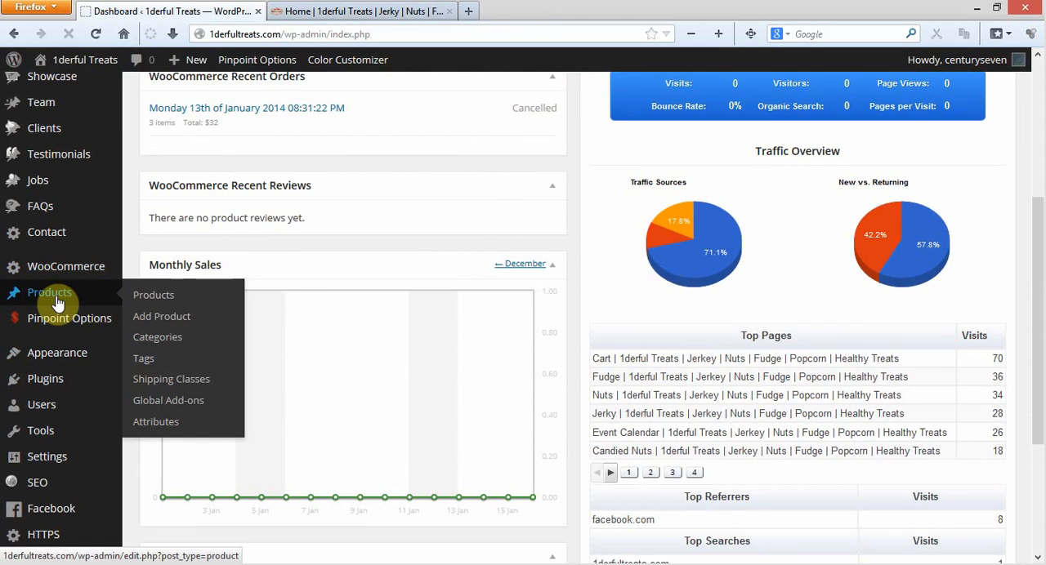
pyautogui.moveTo(67, 275)
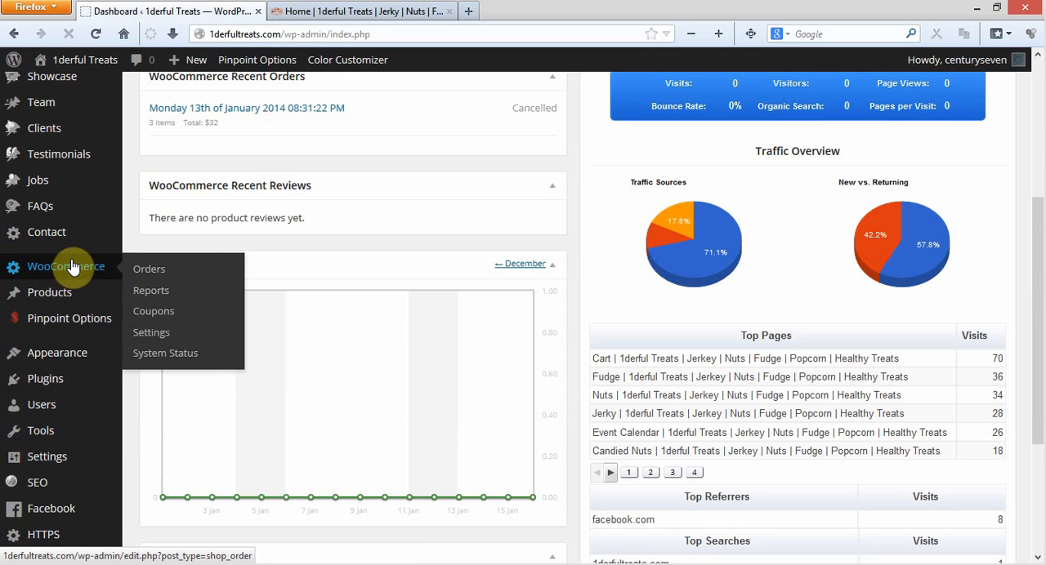
pyautogui.moveTo(103, 277)
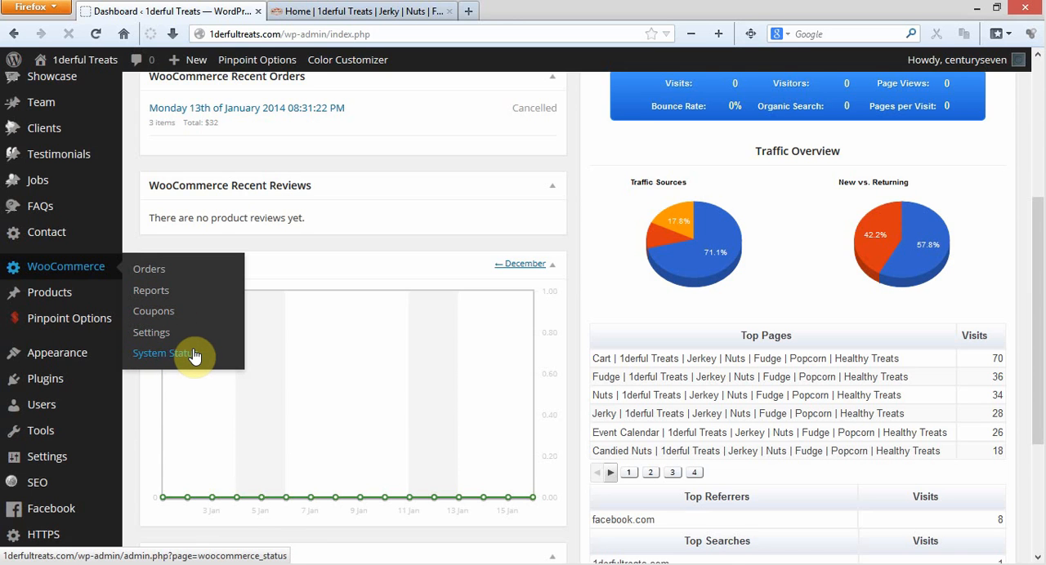
pyautogui.click(148, 277)
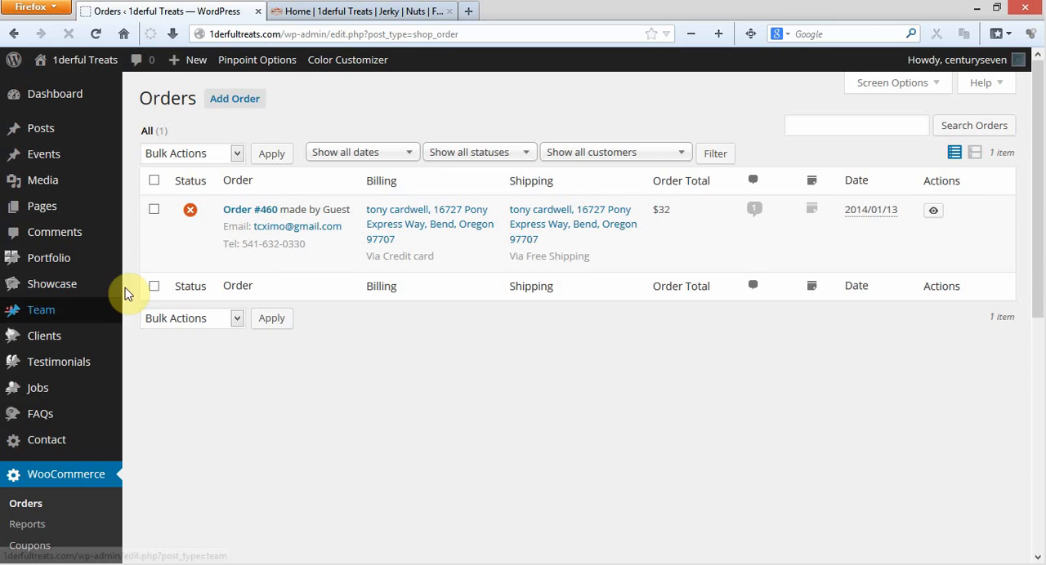
# Open the cancelled guest order for editing from the orders list.
pyautogui.moveTo(192, 216)
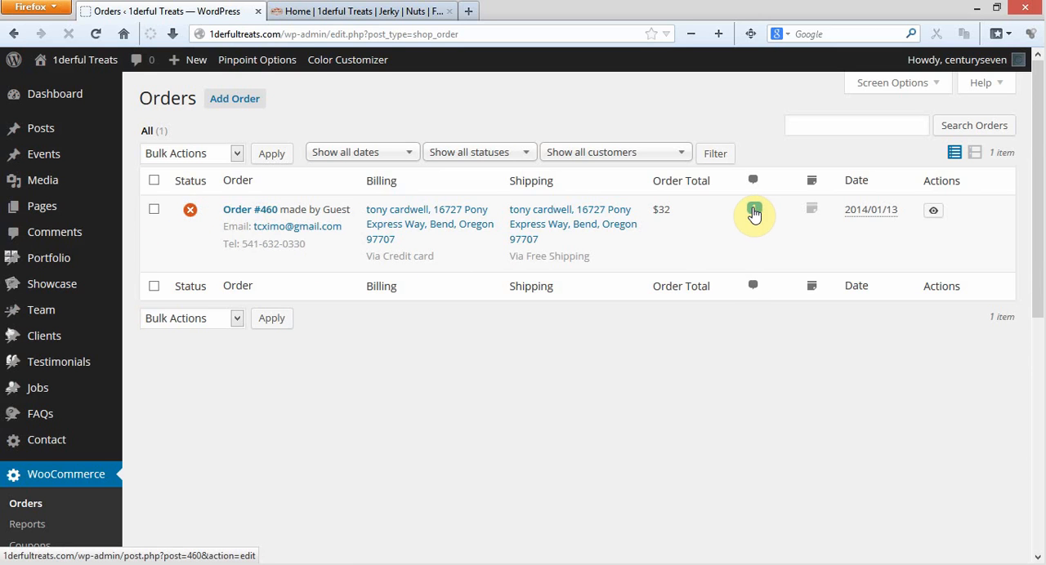
pyautogui.moveTo(814, 212)
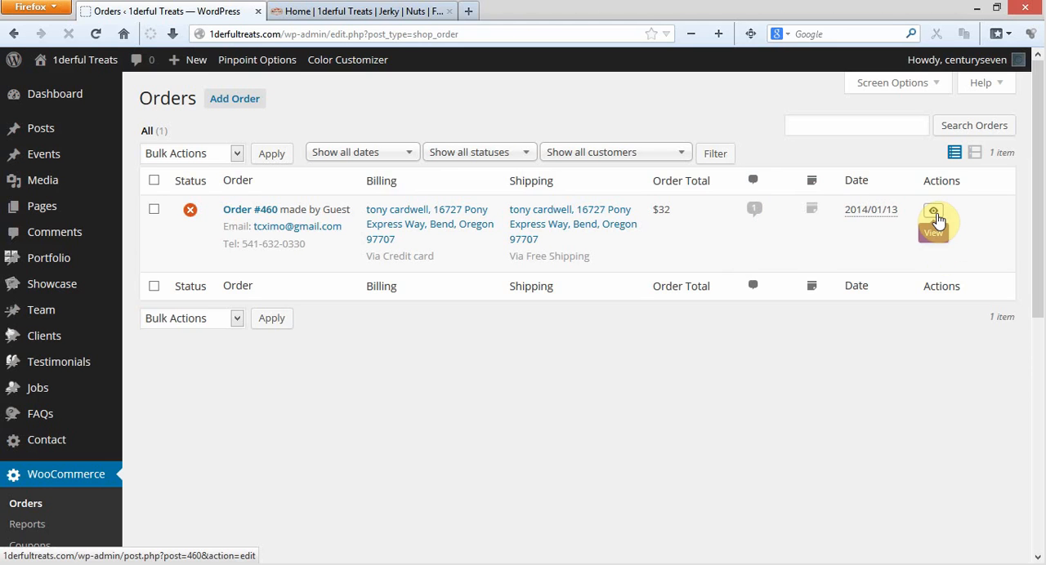
pyautogui.click(251, 209)
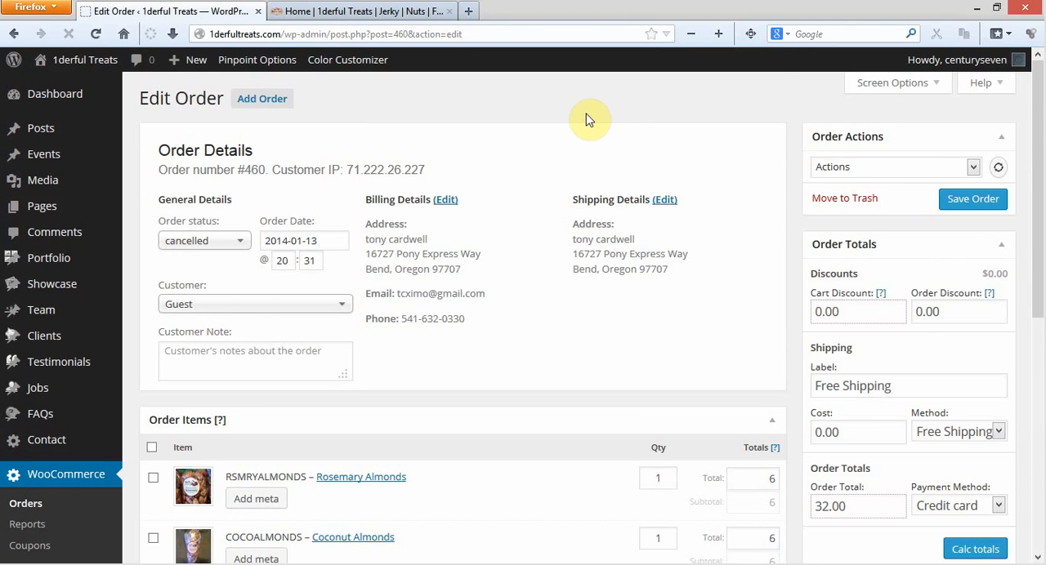
# Examine the order status choices and the customer choices in the order's general details.
pyautogui.scroll(-2, 582, 122)
pyautogui.click(243, 154)
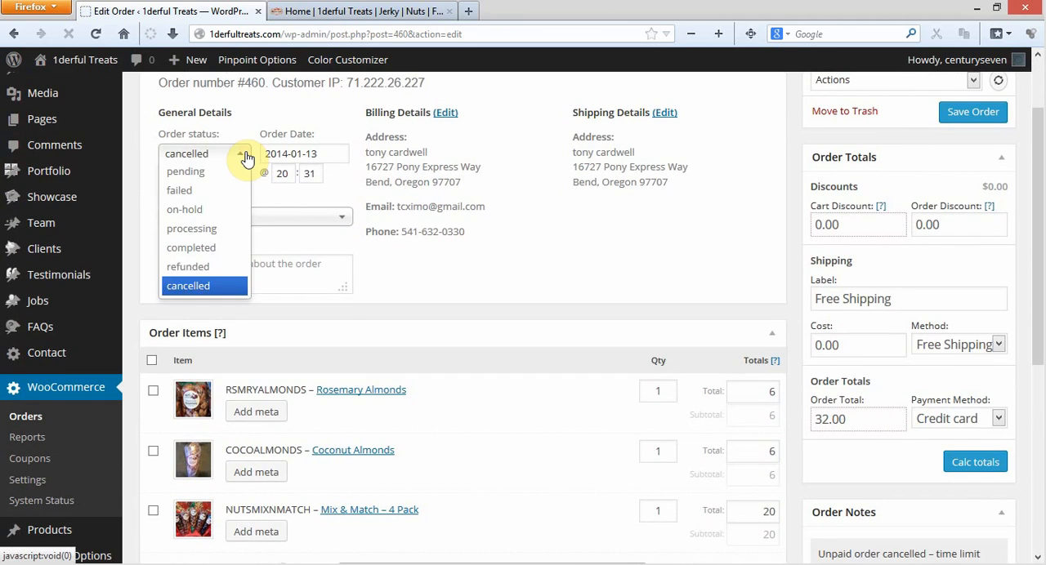
pyautogui.click(247, 156)
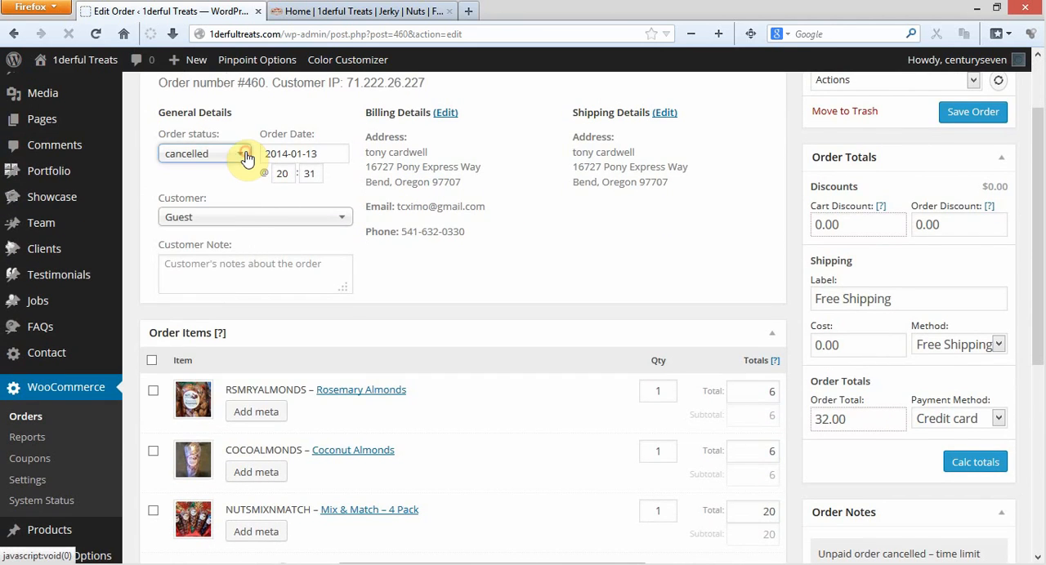
pyautogui.click(349, 219)
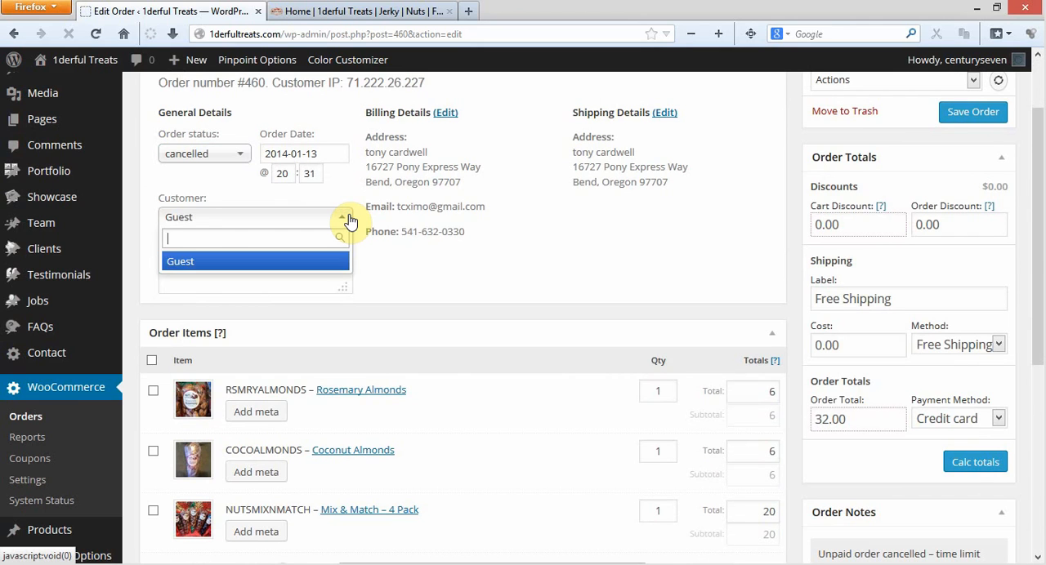
pyautogui.click(349, 219)
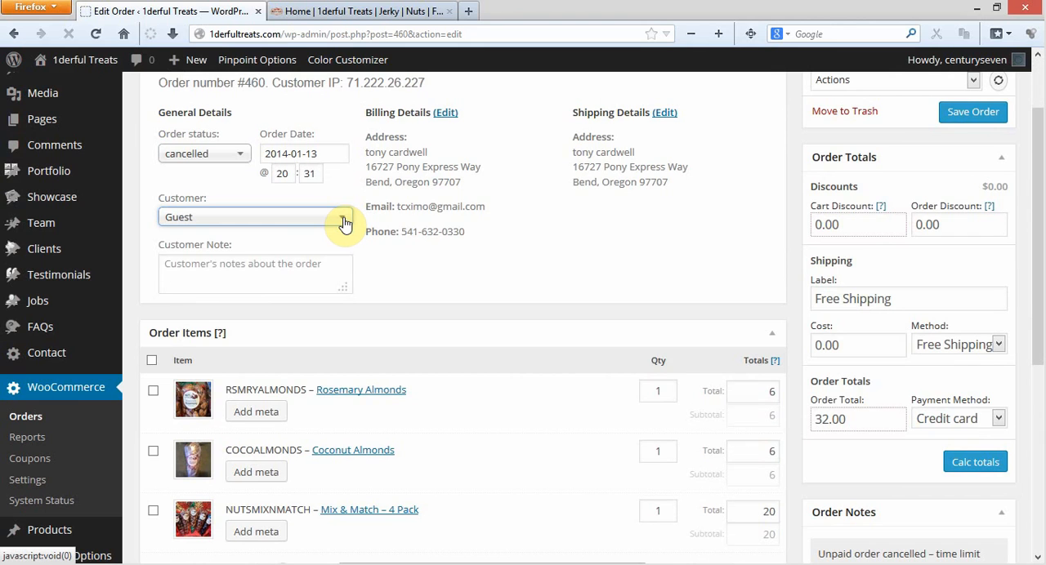
pyautogui.click(344, 221)
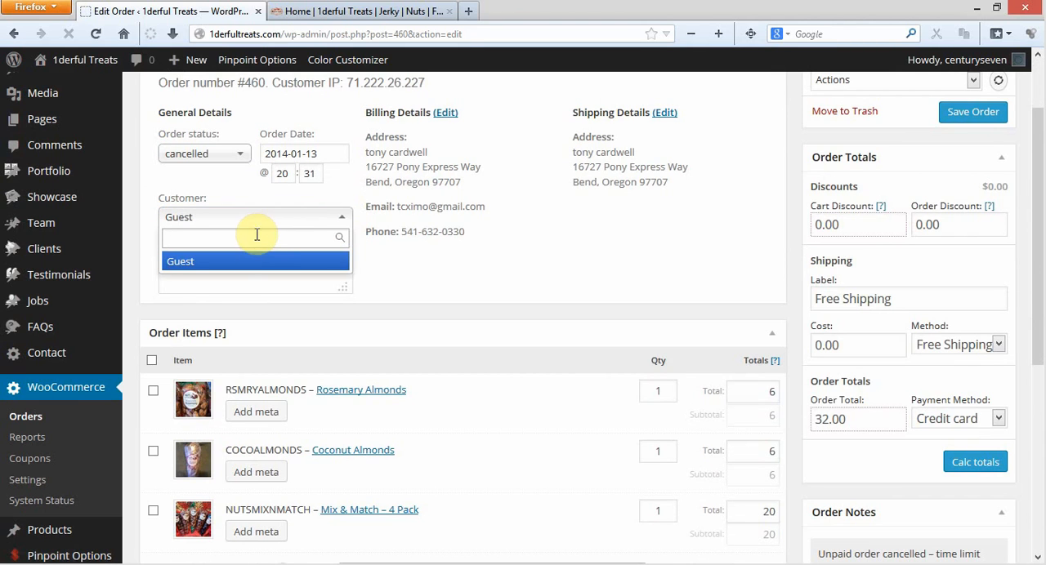
pyautogui.click(344, 220)
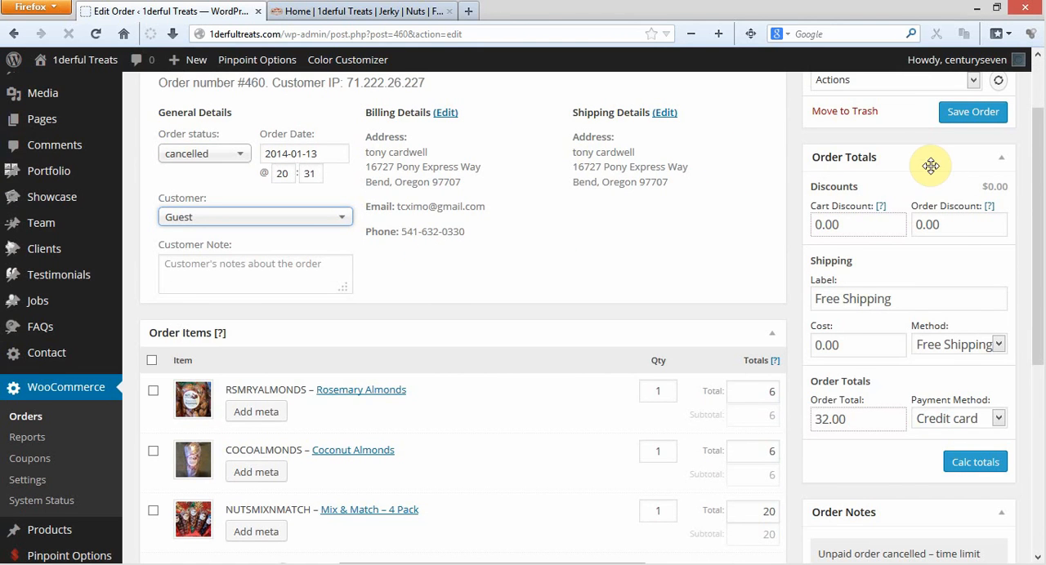
# Examine the order actions available for resending order emails, without choosing one.
pyautogui.scroll(3, 929, 167)
pyautogui.scroll(-3, 928, 182)
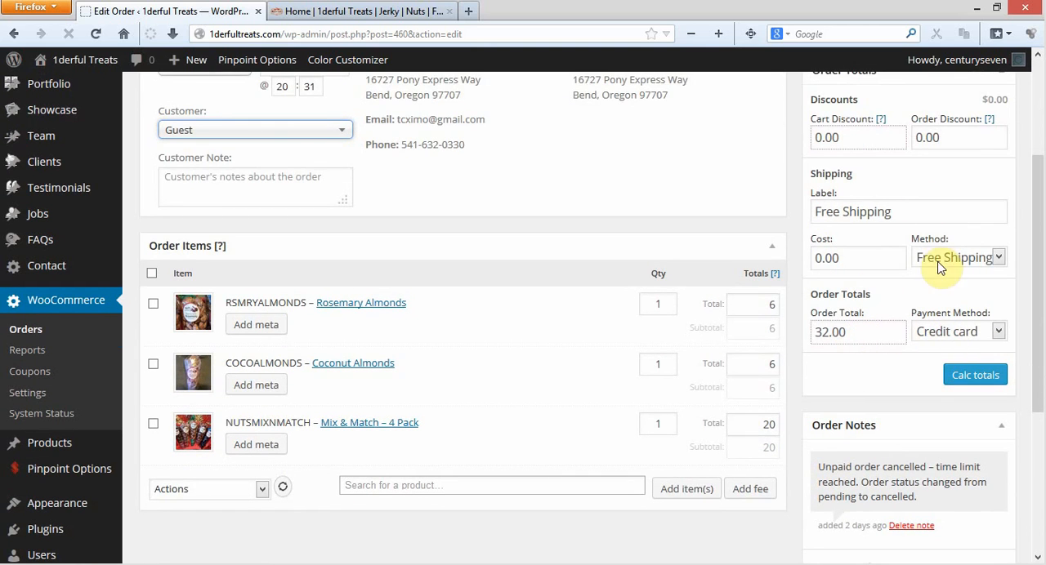
pyautogui.scroll(4, 940, 265)
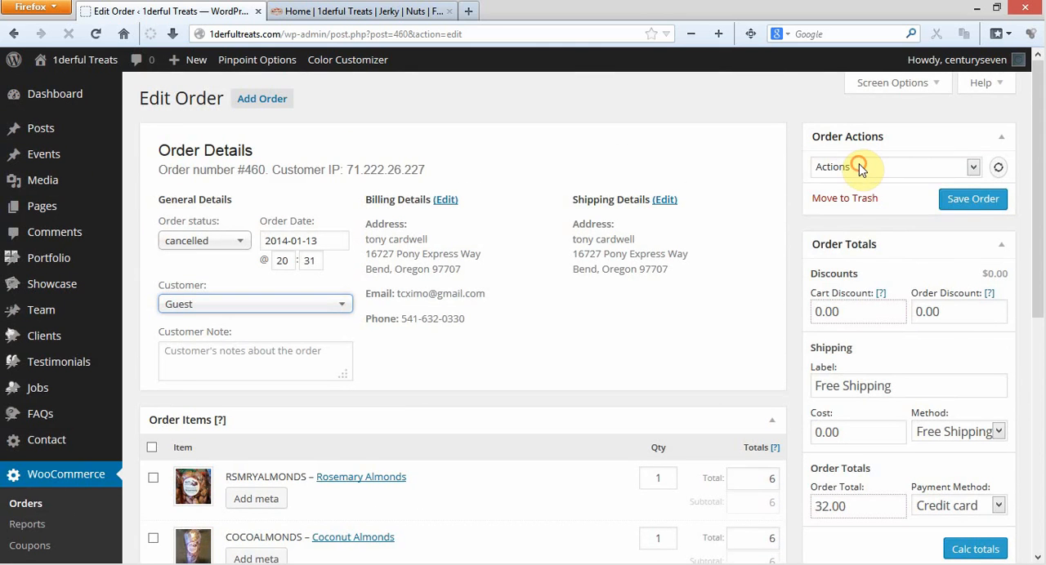
pyautogui.click(860, 168)
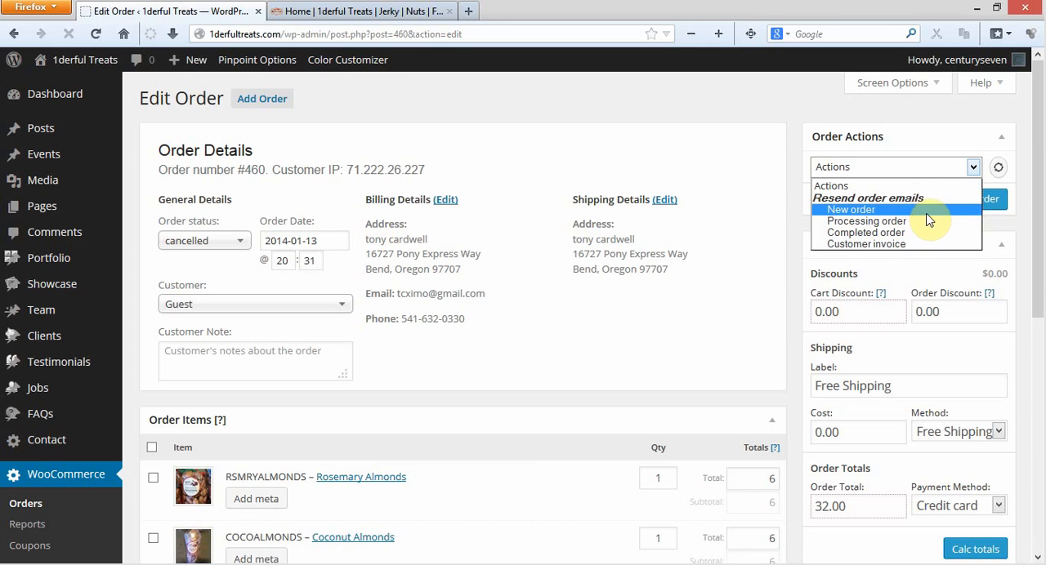
pyautogui.click(936, 125)
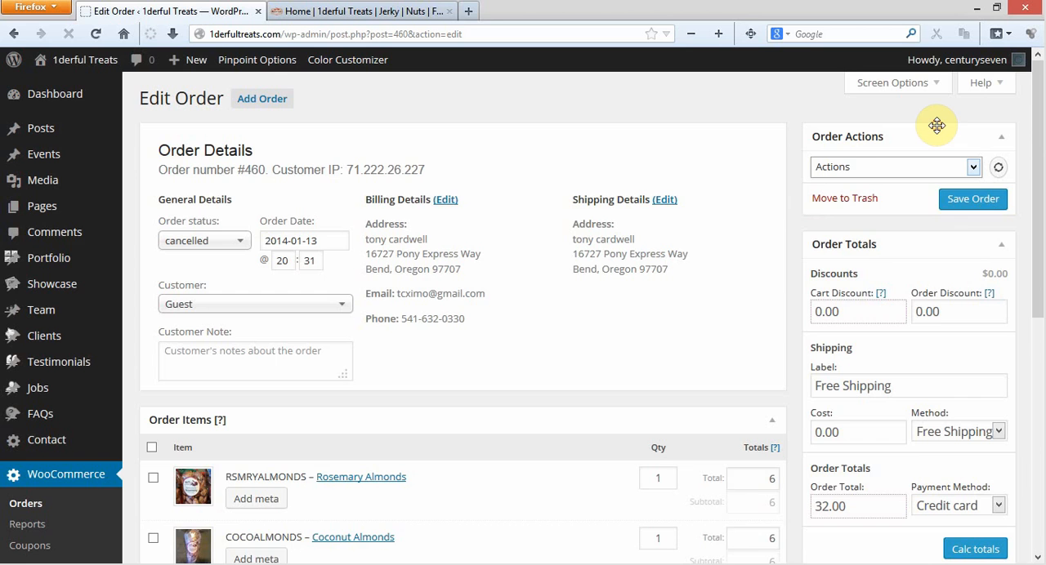
# Look through the order items and the existing order note.
pyautogui.scroll(-5, 747, 270)
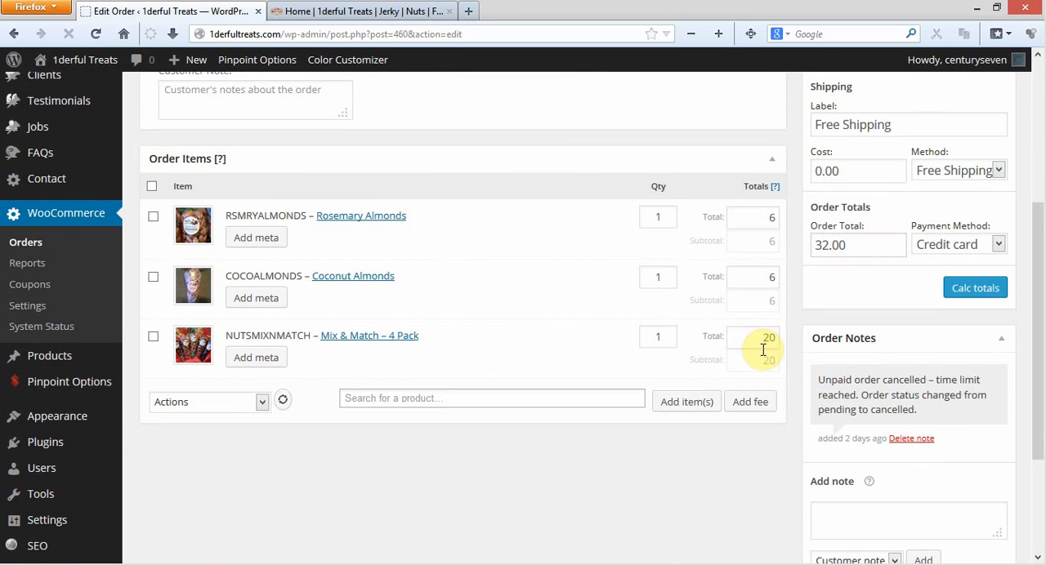
pyautogui.scroll(-2, 759, 367)
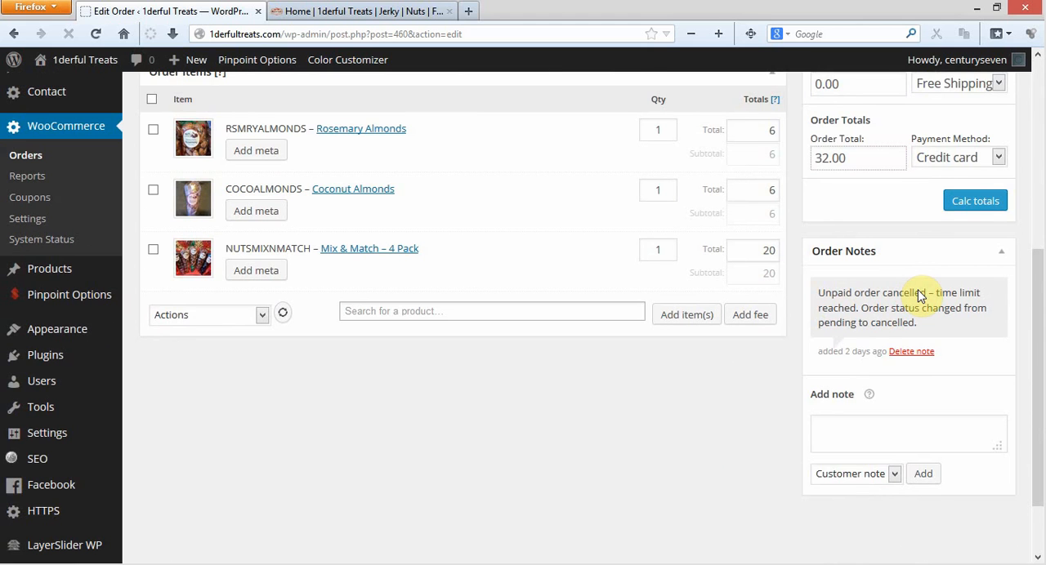
pyautogui.scroll(-2, 929, 299)
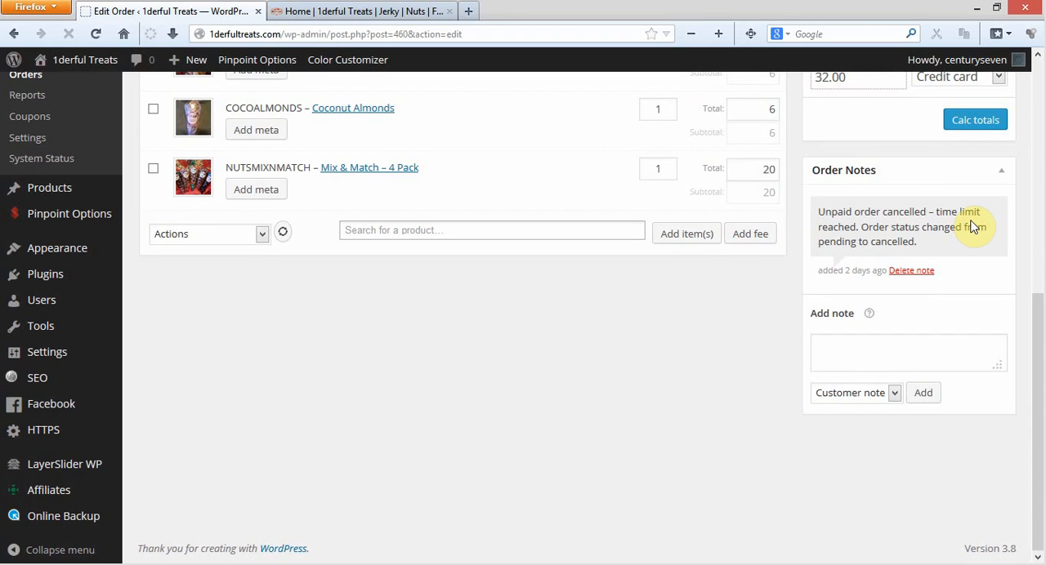
# Examine the note types offered for a new order note, keeping Customer note selected and the note text empty.
pyautogui.click(894, 393)
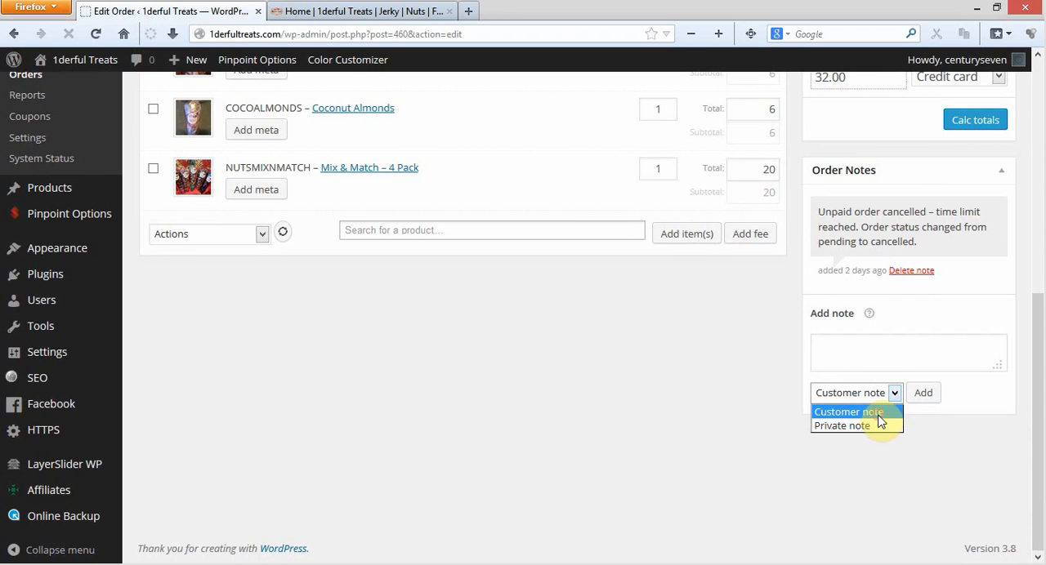
pyautogui.click(878, 412)
pyautogui.click(895, 340)
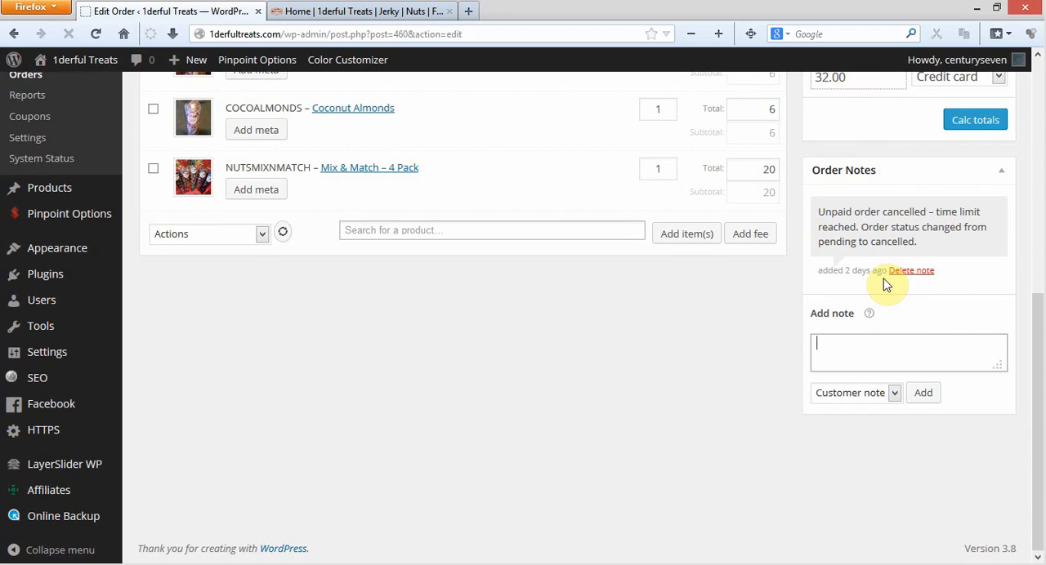
pyautogui.click(856, 361)
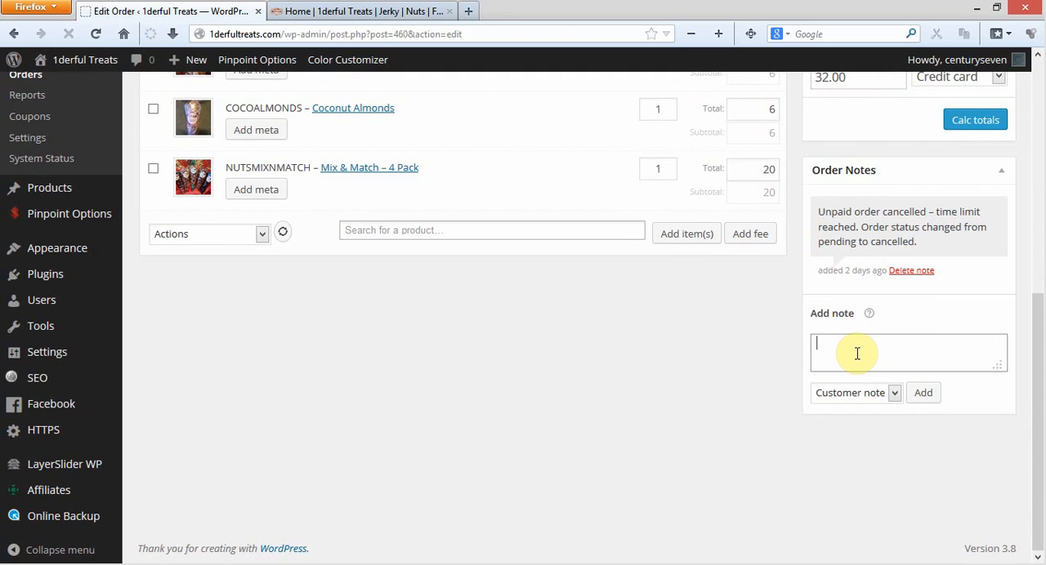
pyautogui.click(894, 393)
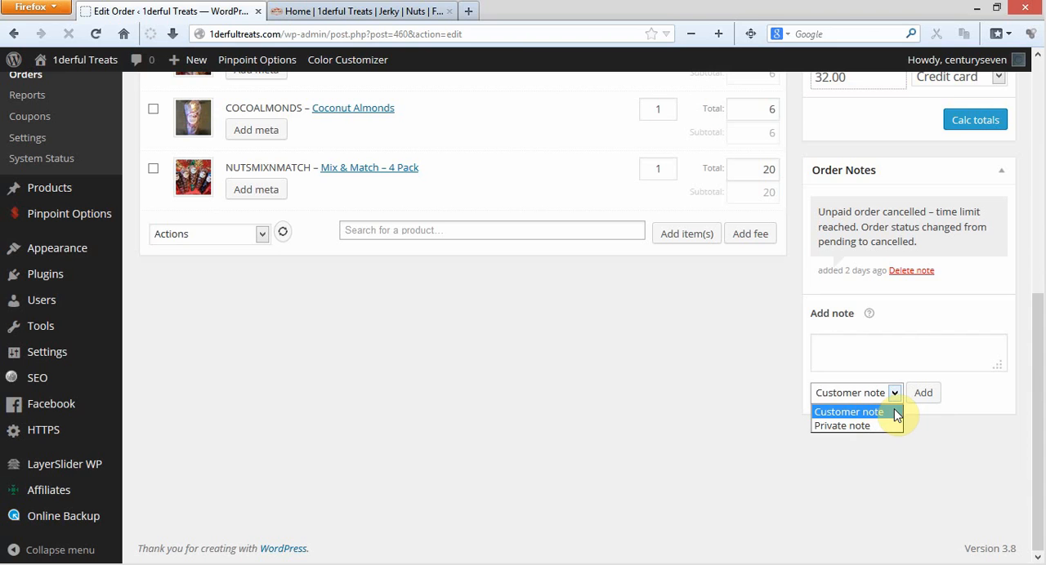
pyautogui.click(890, 356)
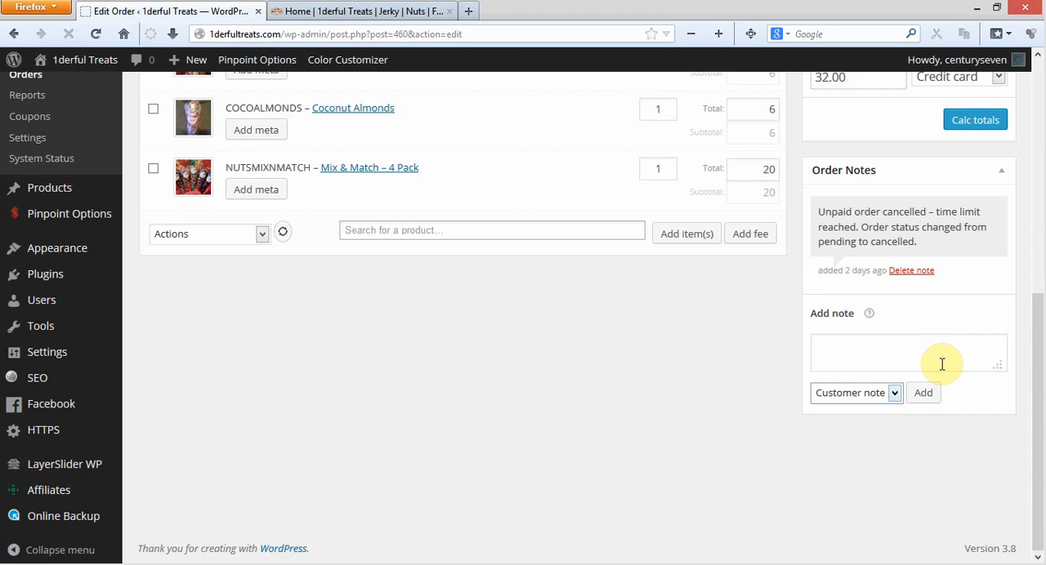
pyautogui.click(896, 393)
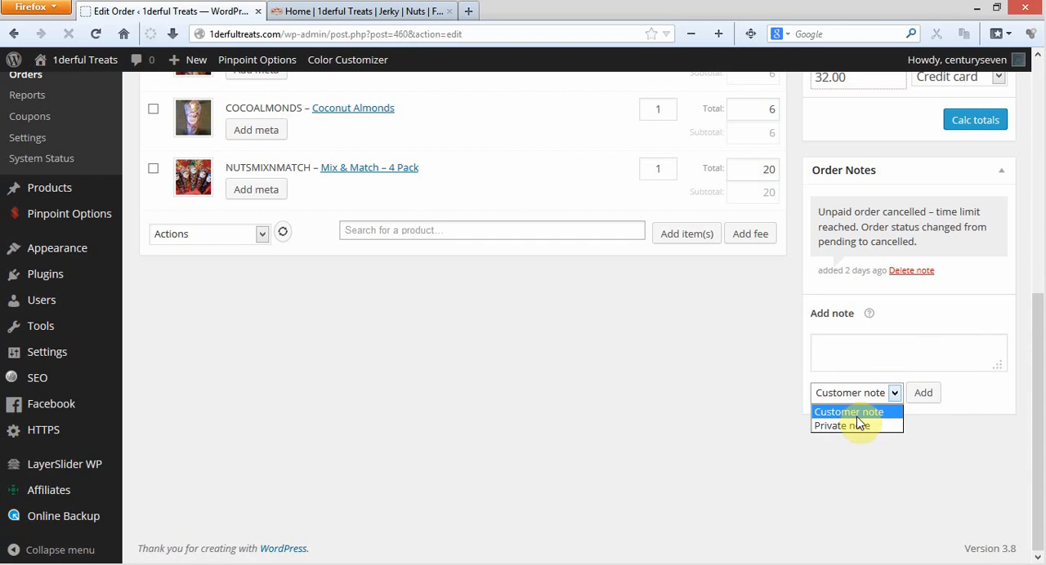
pyautogui.click(892, 399)
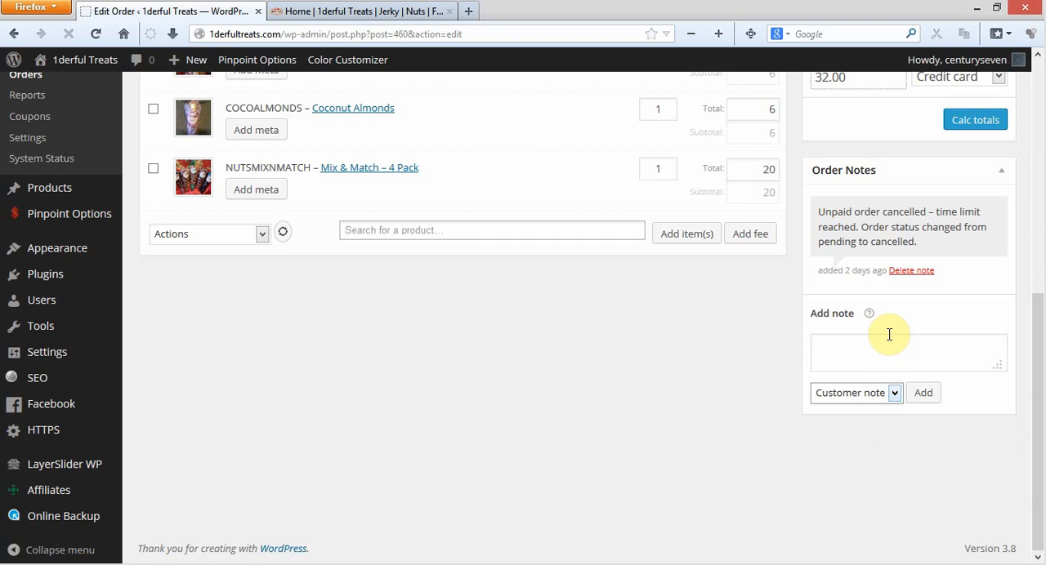
pyautogui.click(890, 347)
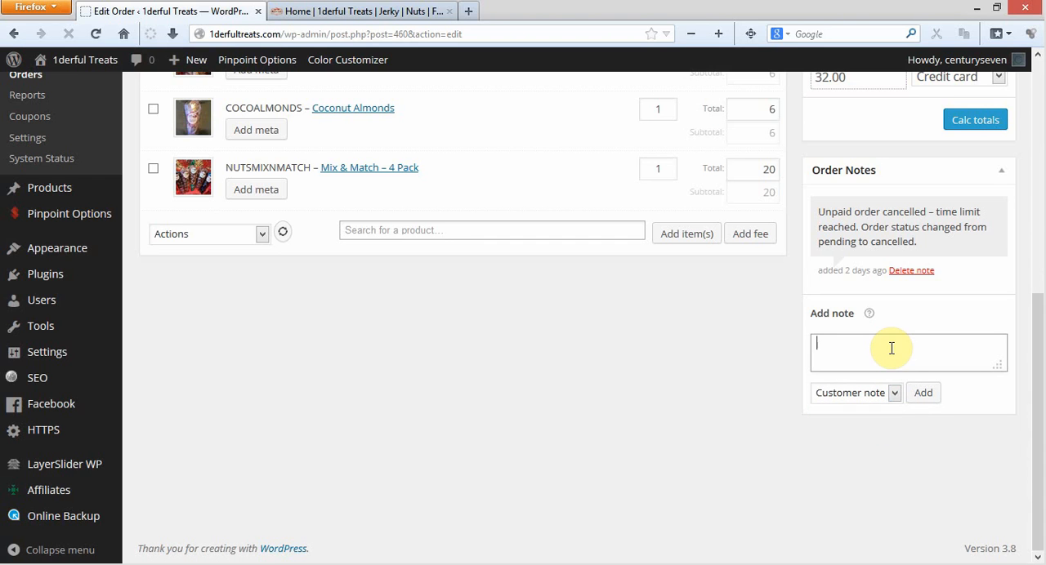
# Switch the new note's type to Private note and back to Customer note.
pyautogui.click(894, 390)
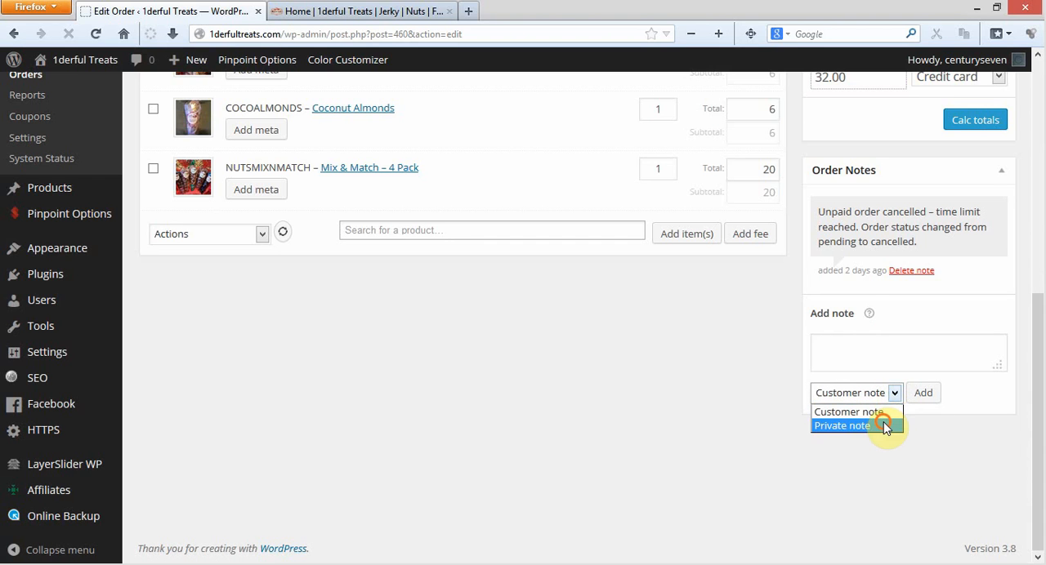
pyautogui.click(884, 425)
pyautogui.click(897, 393)
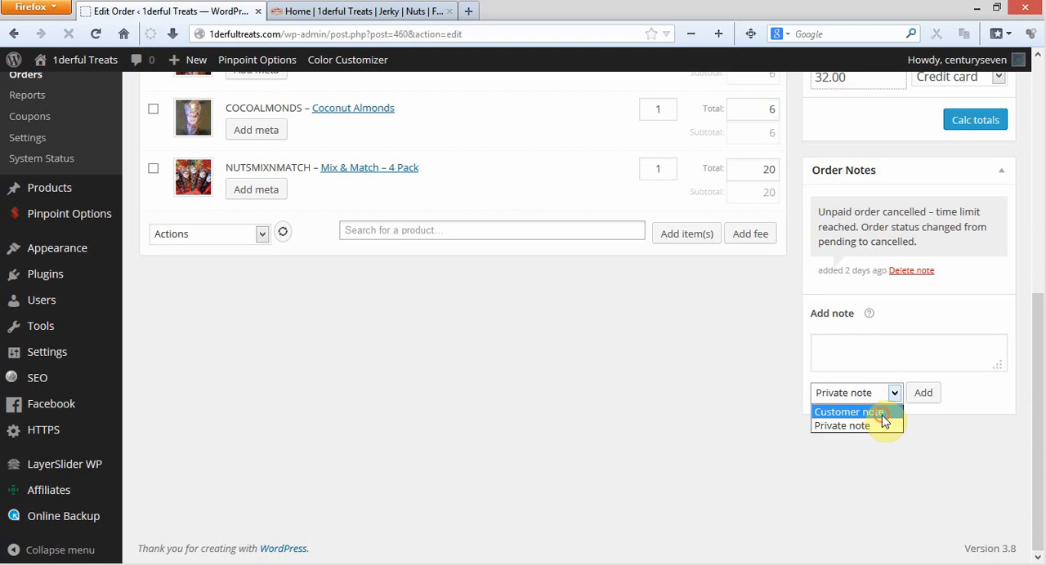
pyautogui.click(882, 415)
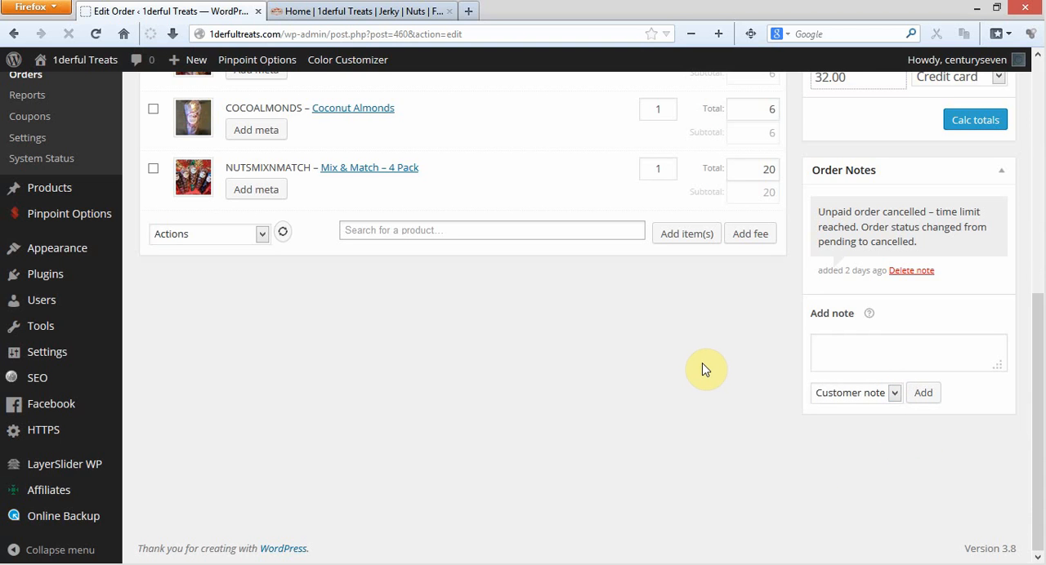
# Set the order status to completed and return it to cancelled without saving the order.
pyautogui.scroll(5, 708, 367)
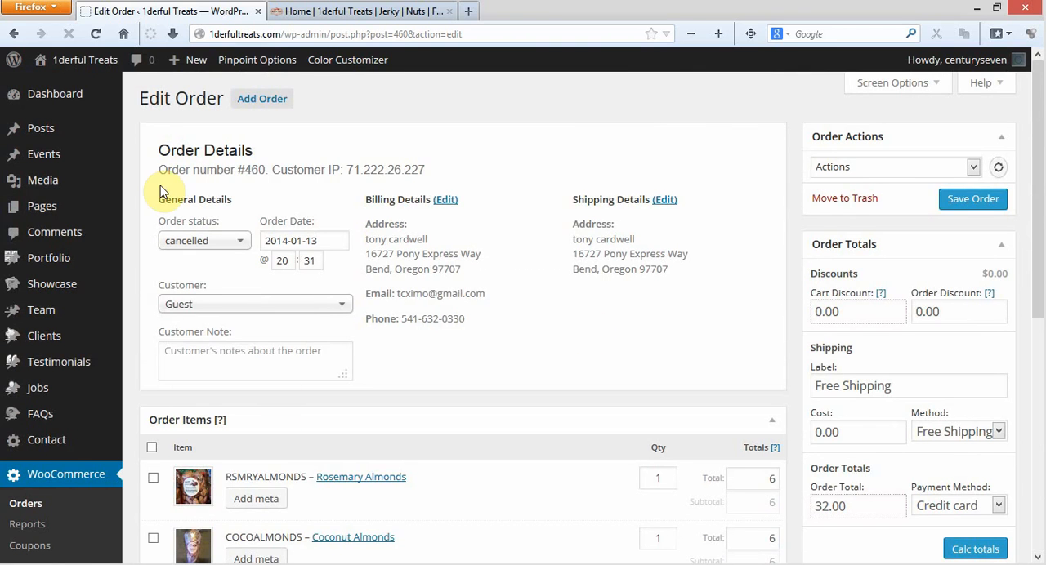
pyautogui.click(236, 247)
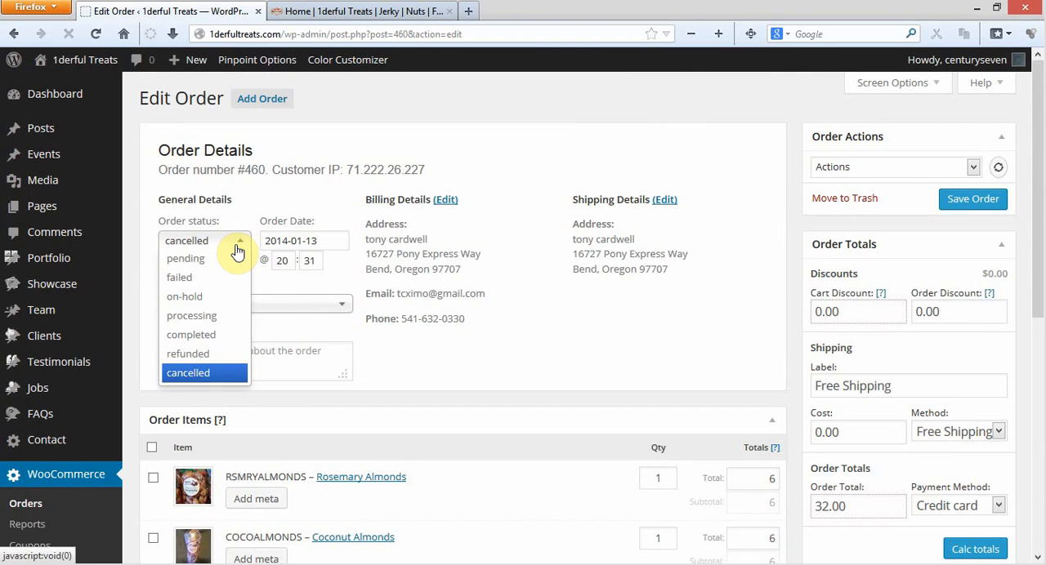
pyautogui.click(234, 336)
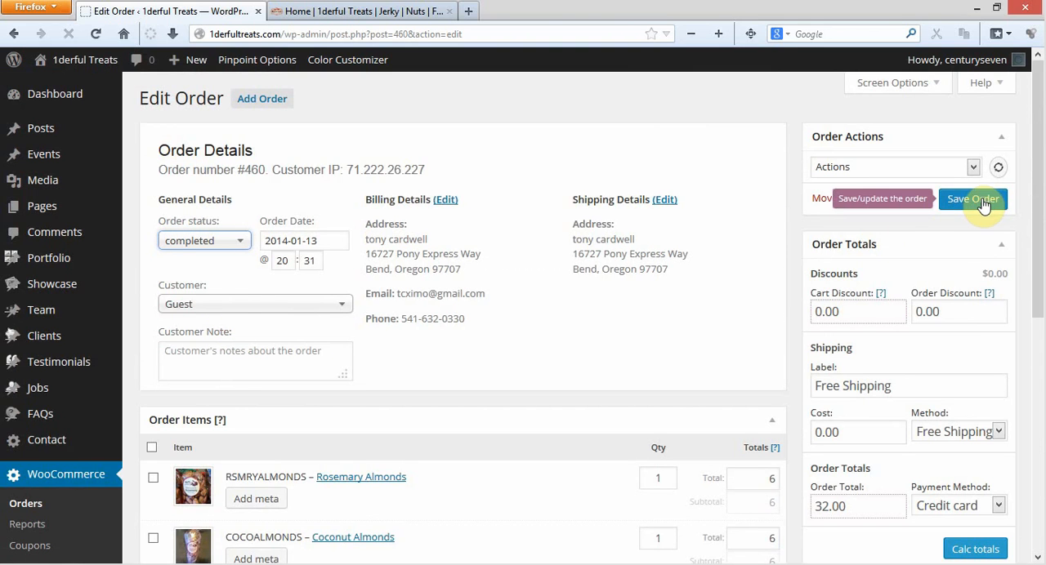
pyautogui.click(238, 245)
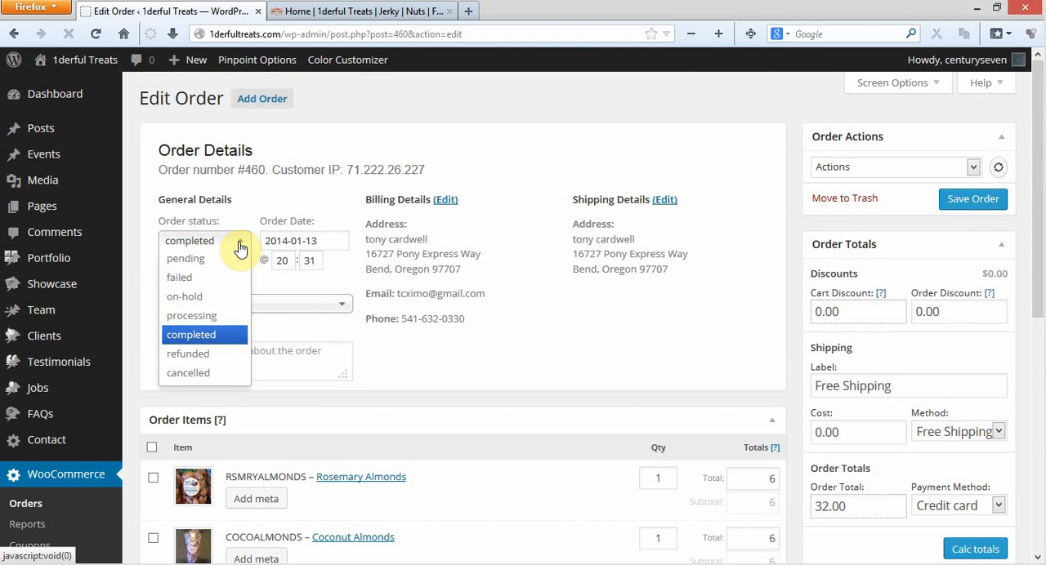
pyautogui.click(222, 372)
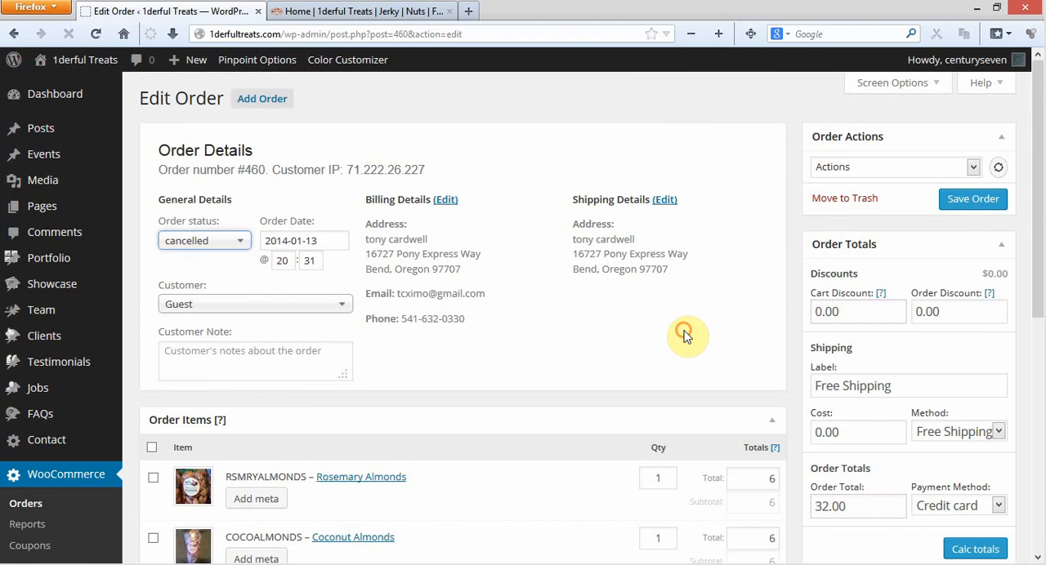
# Set the order status to completed in the order's general details.
pyautogui.click(228, 242)
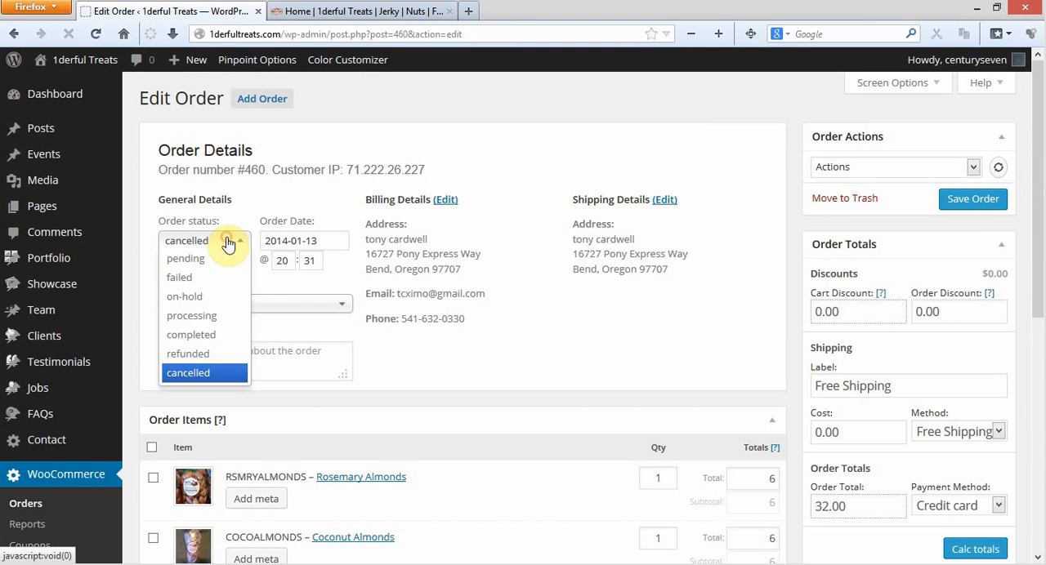
pyautogui.click(227, 336)
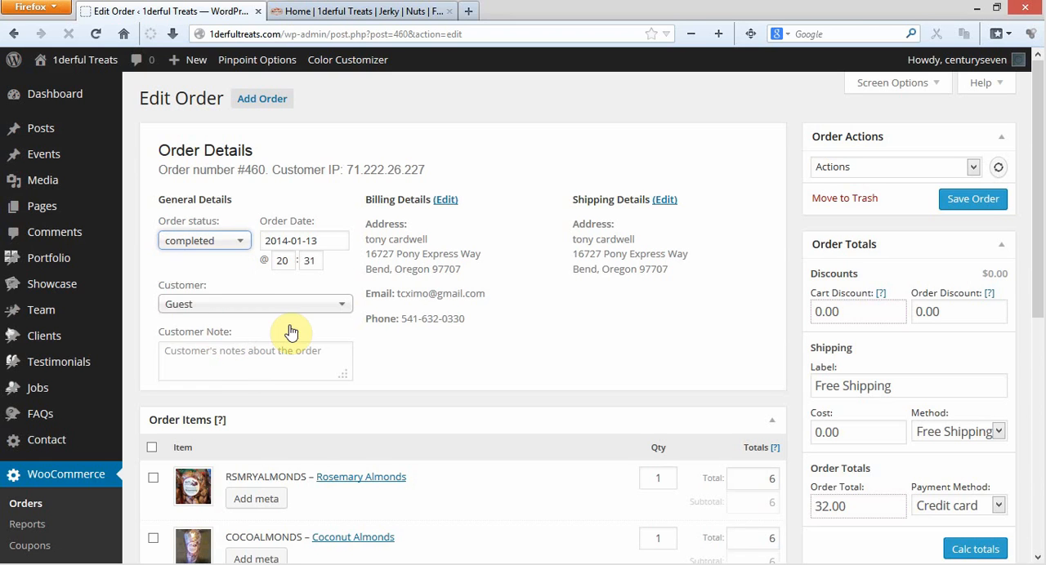
pyautogui.click(231, 248)
pyautogui.click(256, 210)
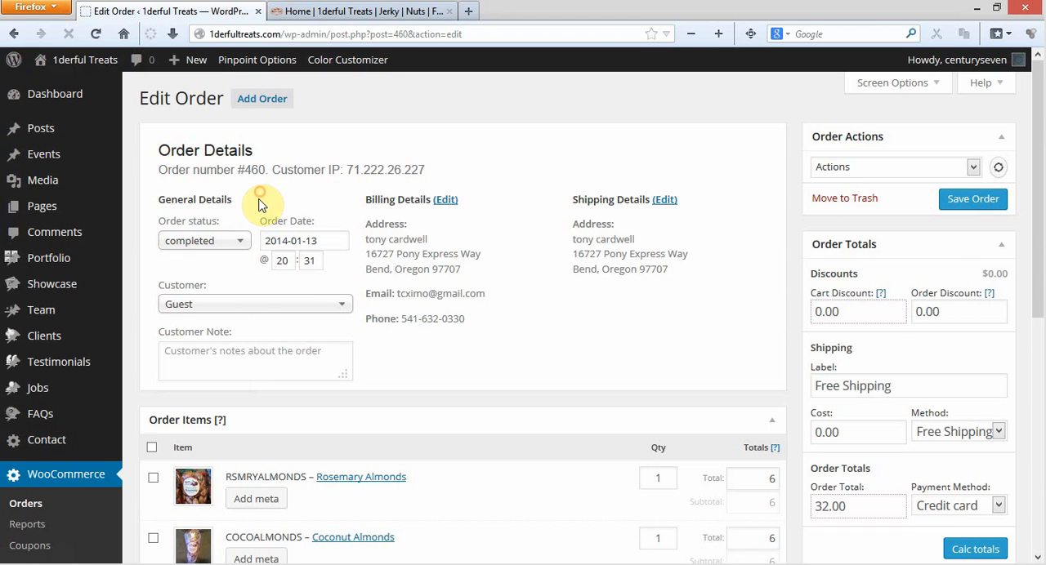